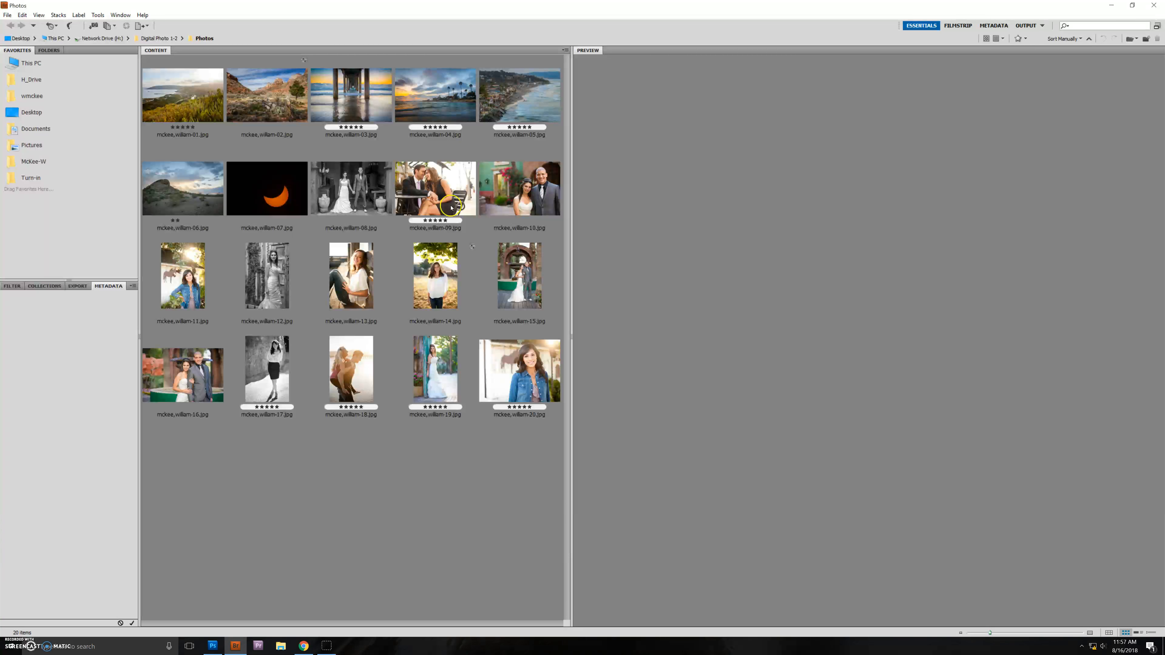
Step: Open the ninth photo, the couple seated at the outdoor table, in Photoshop
{"action": "left_click", "coordinate": [435, 192]}
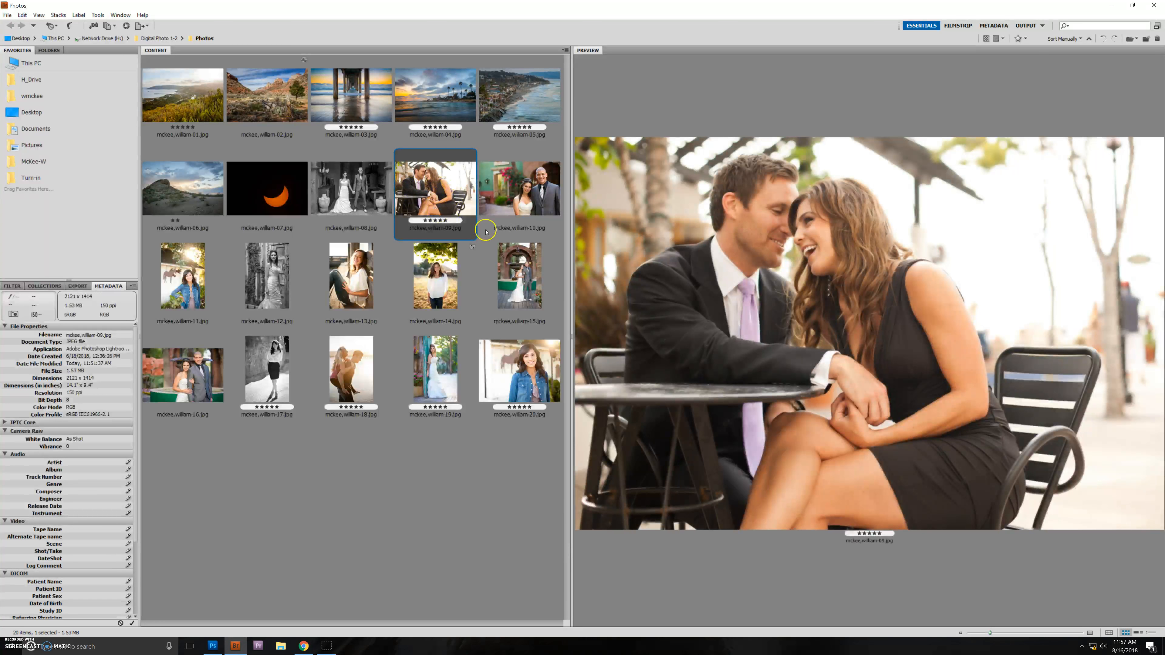
{"action": "double_click", "coordinate": [438, 195]}
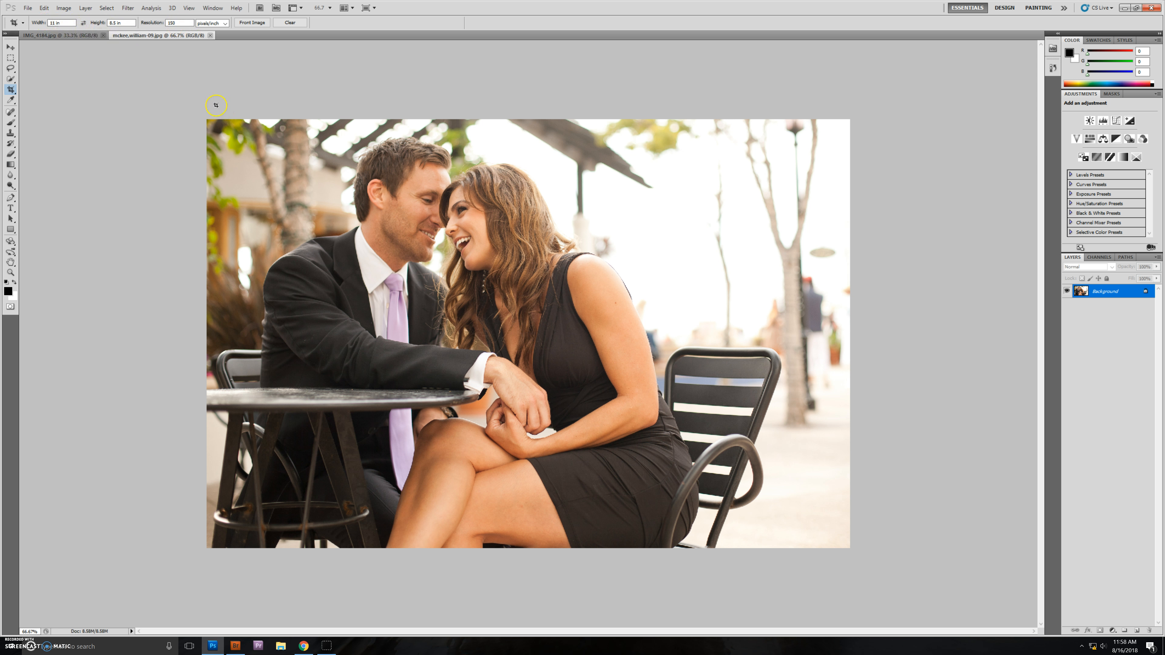
{"action": "left_click_drag", "start_coordinate": [208, 120], "coordinate": [832, 581]}
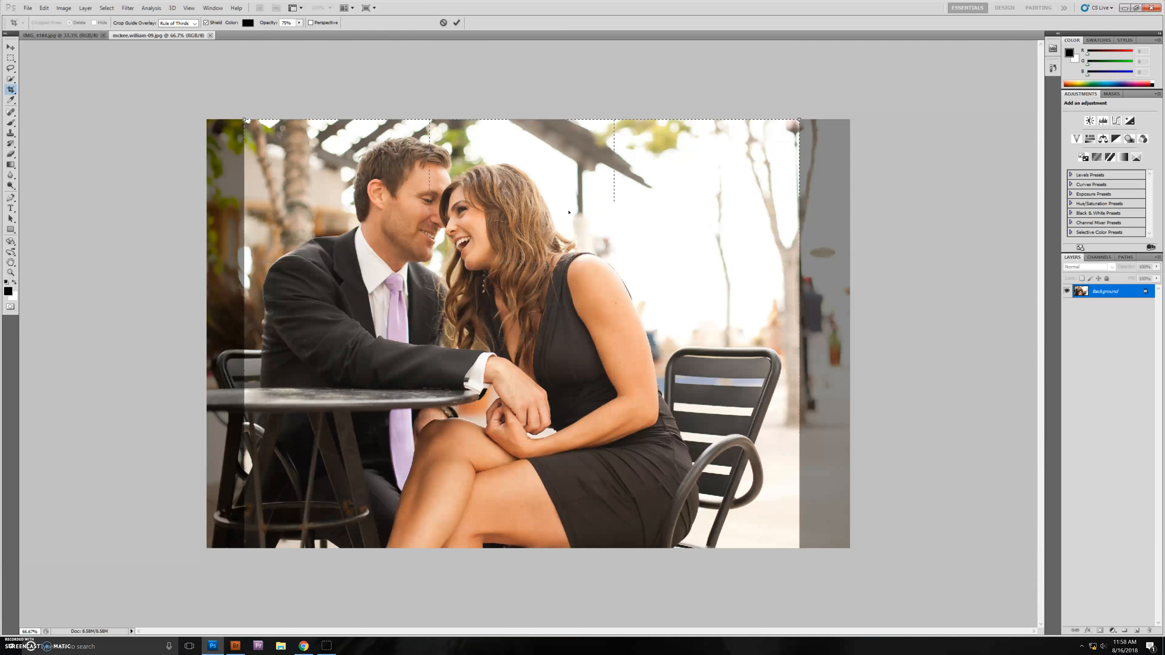
{"action": "key", "text": "Escape"}
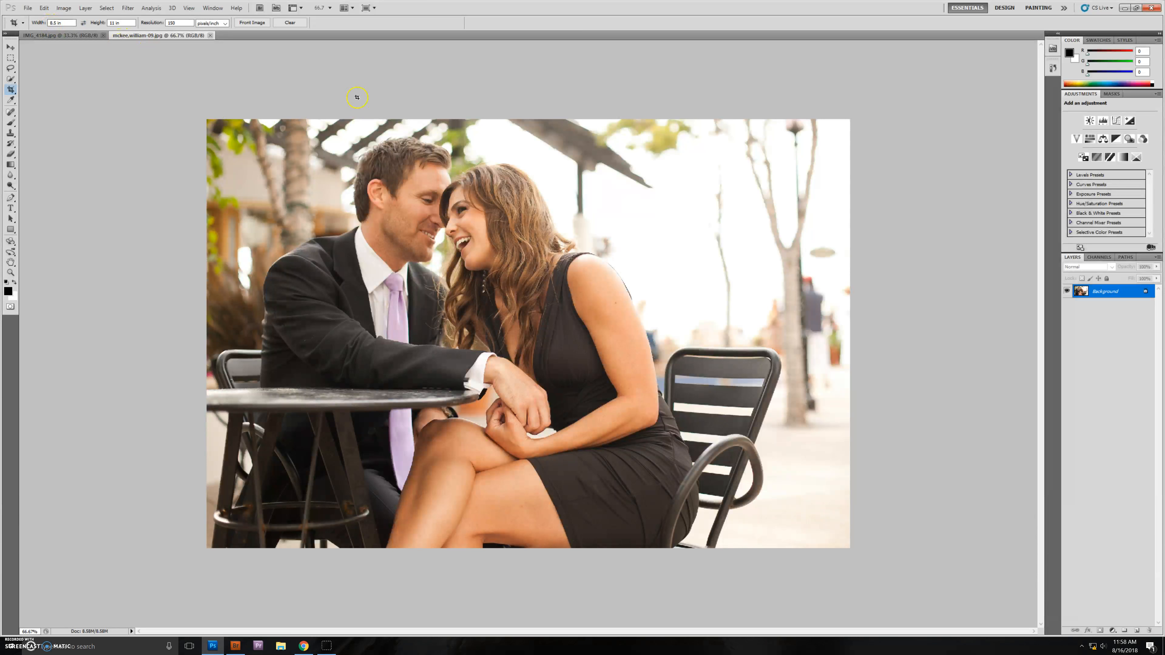
{"action": "left_click_drag", "start_coordinate": [466, 192], "coordinate": [808, 550]}
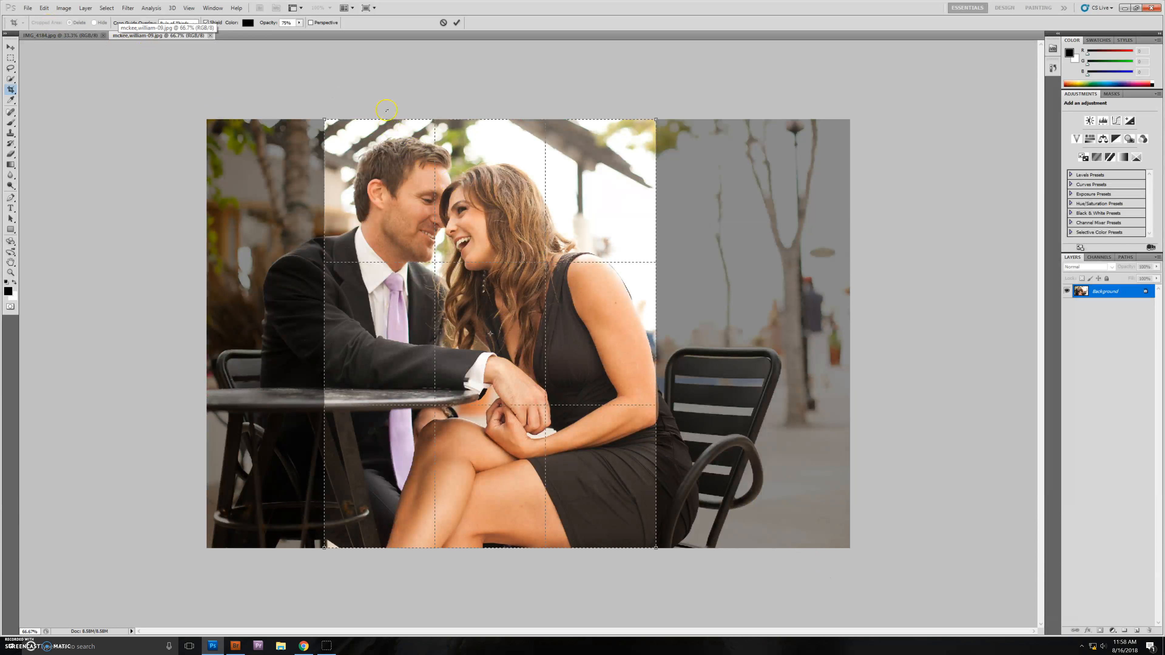
{"action": "double_click", "coordinate": [624, 210]}
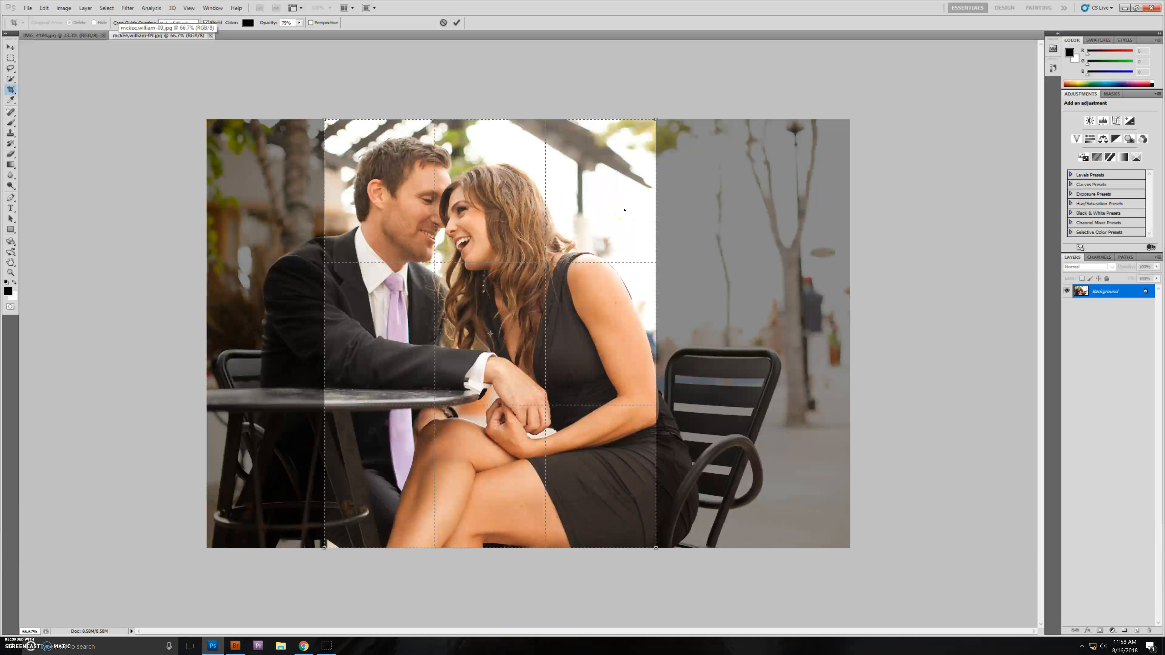
Step: Swap the crop dimensions to landscape and crop the photo to 11 × 8.5 in at 150 pixels/inch, keeping the couple and chair
{"action": "left_click", "coordinate": [83, 22]}
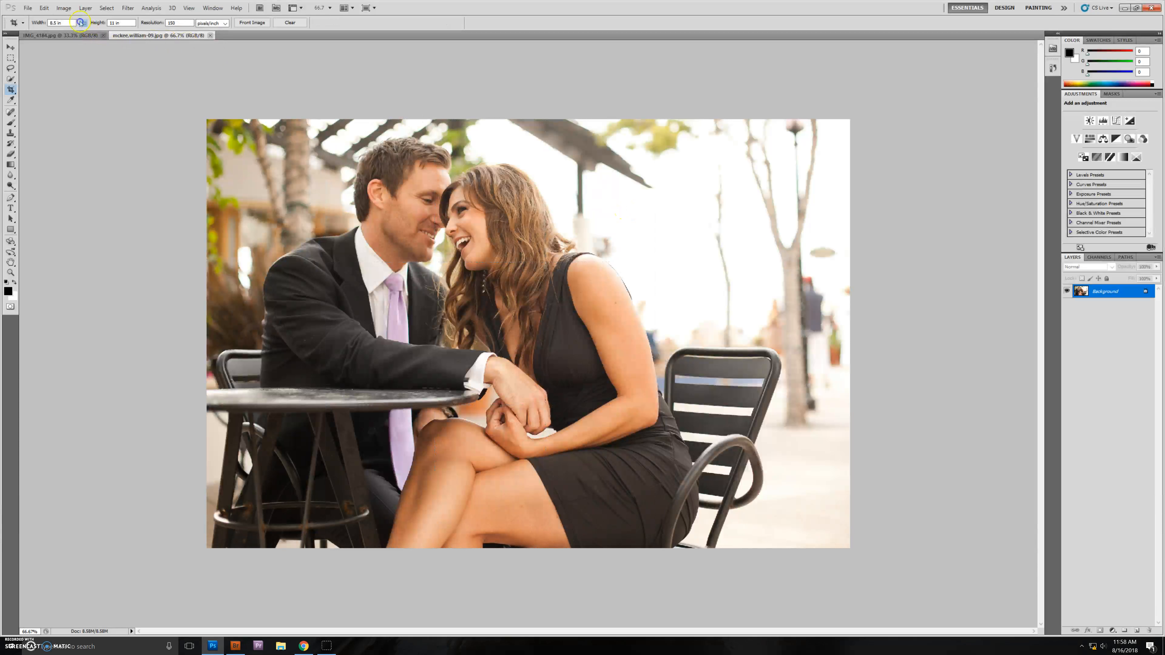
{"action": "left_click_drag", "start_coordinate": [232, 95], "coordinate": [949, 572]}
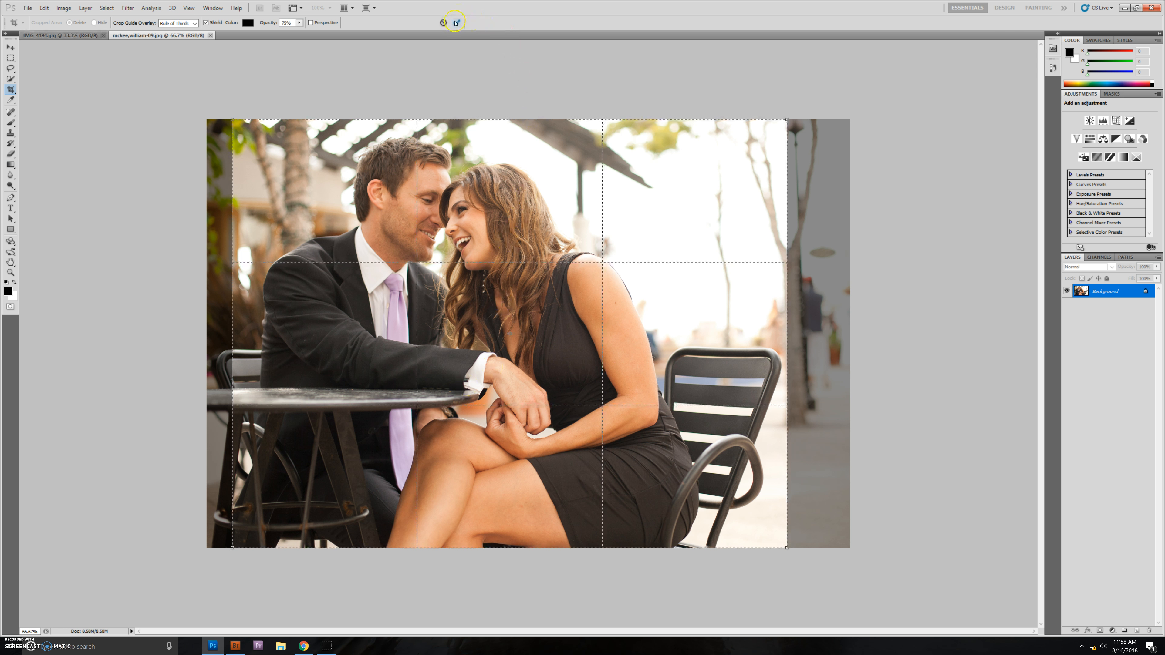
{"action": "key", "text": "Return"}
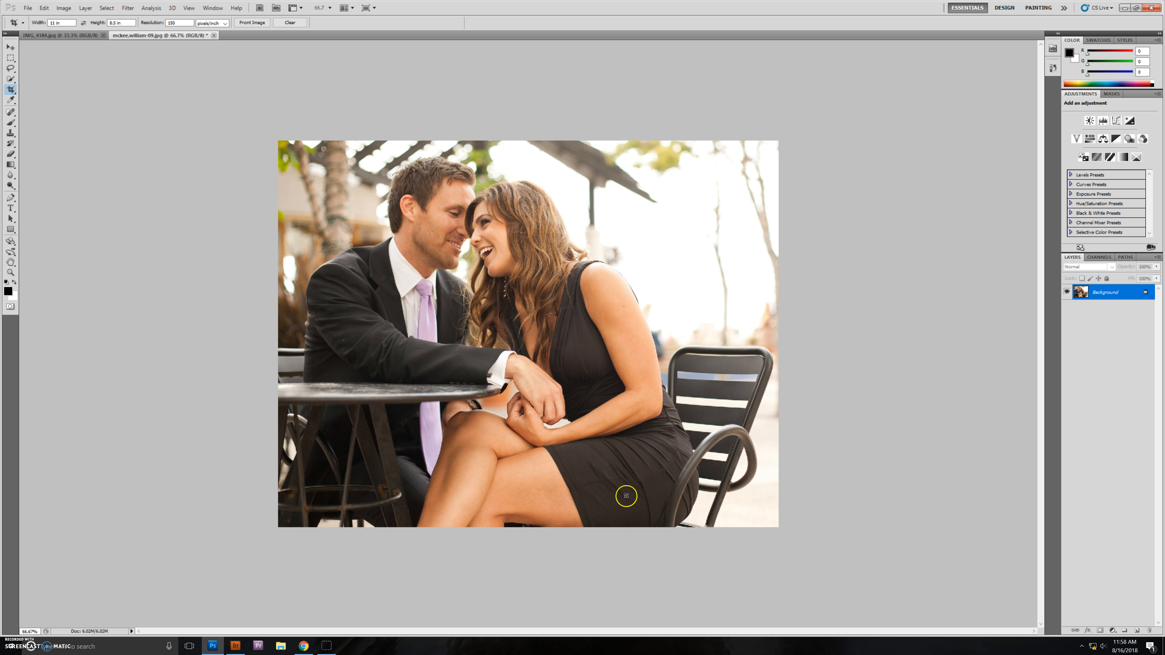
Step: Check the cropped photo's document dimensions and resolution in the Image Size dialog
{"action": "left_click", "coordinate": [61, 8]}
{"action": "key", "text": "Right"}
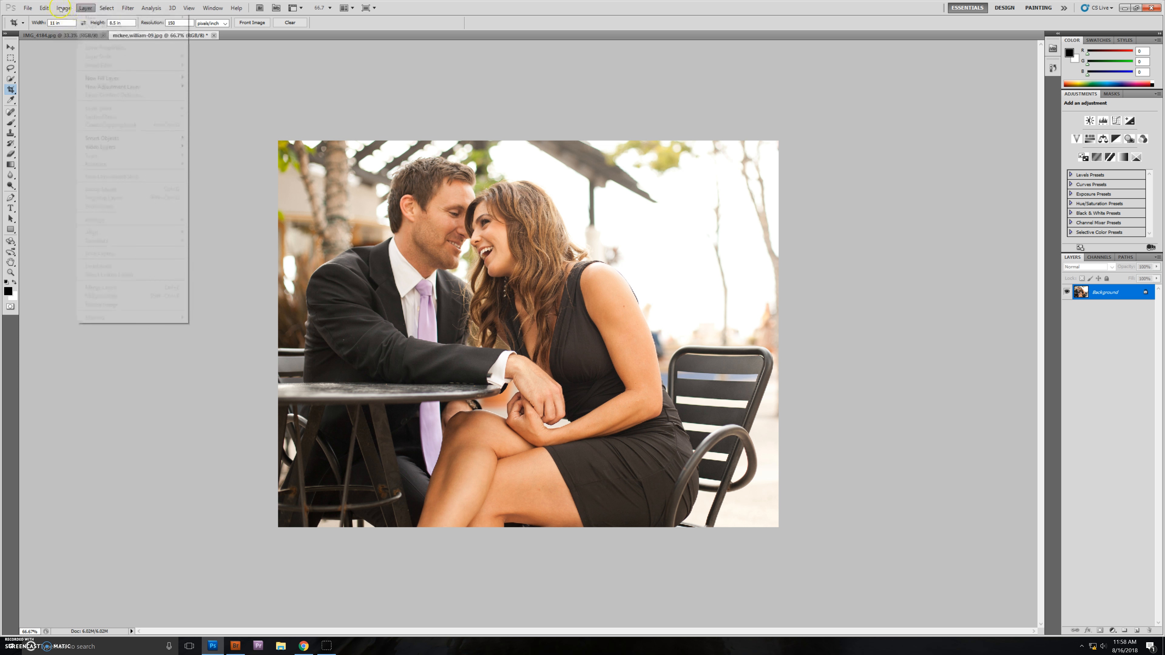
{"action": "left_click", "coordinate": [63, 8]}
{"action": "left_click", "coordinate": [67, 74]}
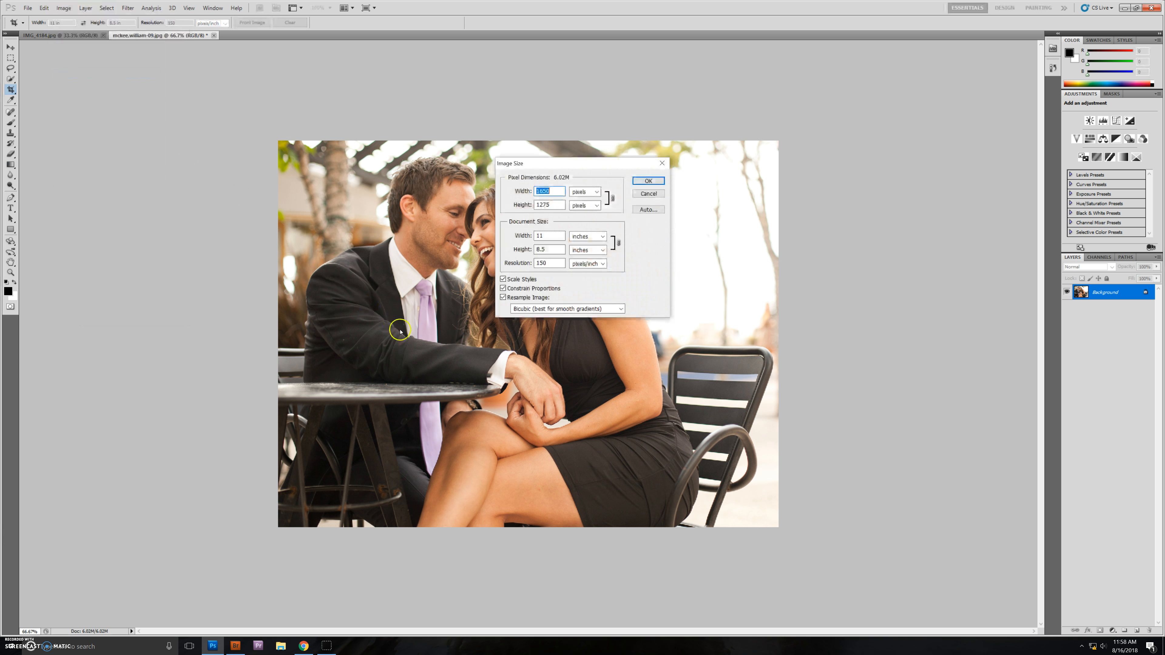
{"action": "left_click_drag", "start_coordinate": [566, 159], "coordinate": [800, 326]}
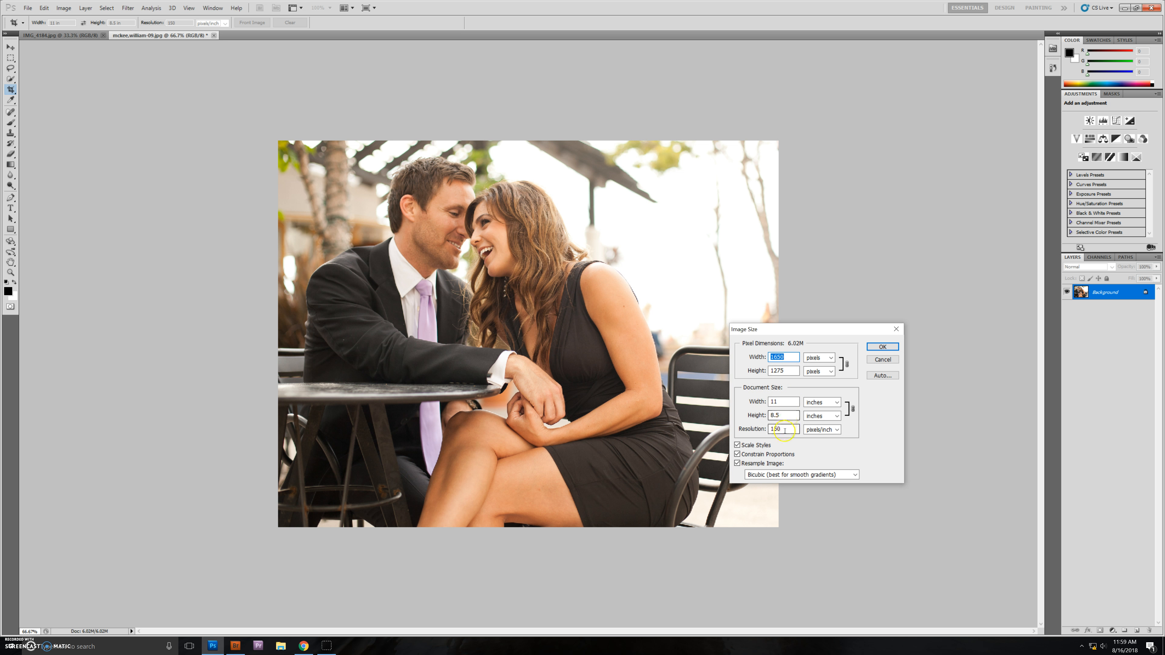
{"action": "left_click", "coordinate": [882, 347]}
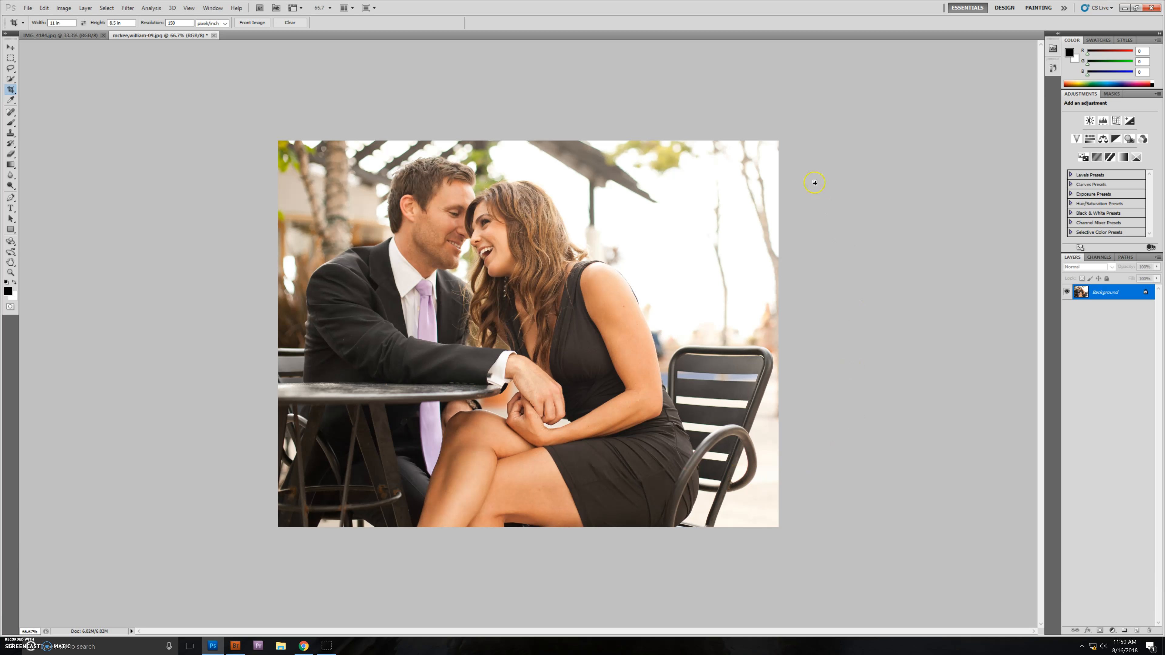
Step: Start saving the cropped photo under a new name and browse to Digital Photo 1-2 > Projects on Network Drive (H:)
{"action": "left_click", "coordinate": [28, 8]}
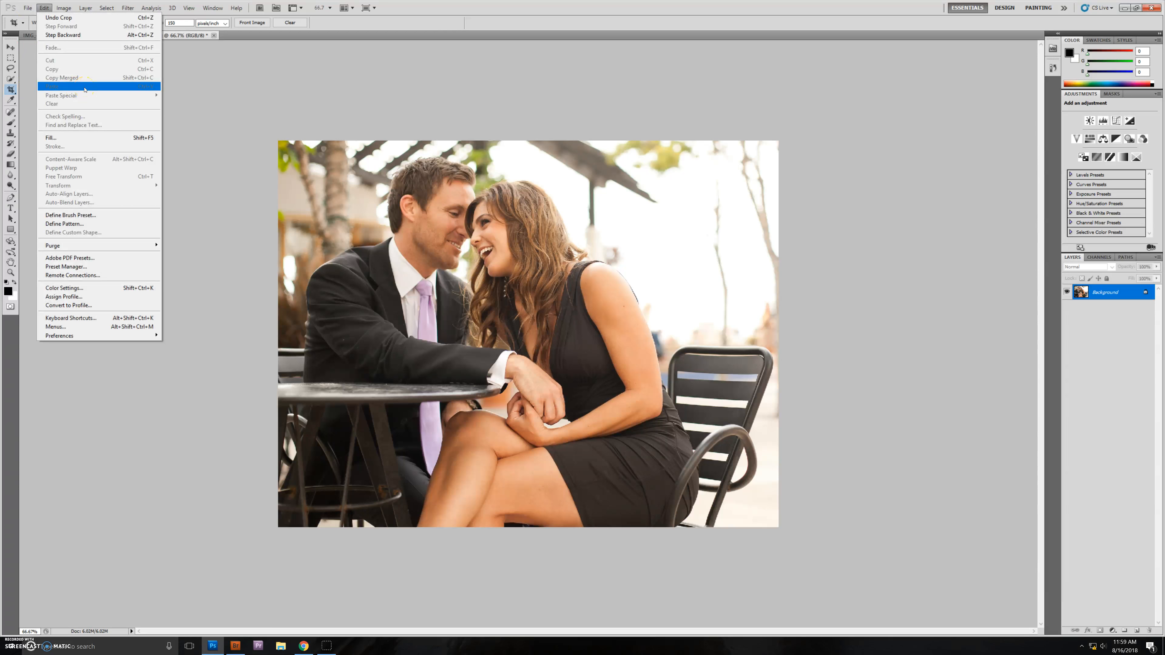
{"action": "mouse_move", "coordinate": [28, 8]}
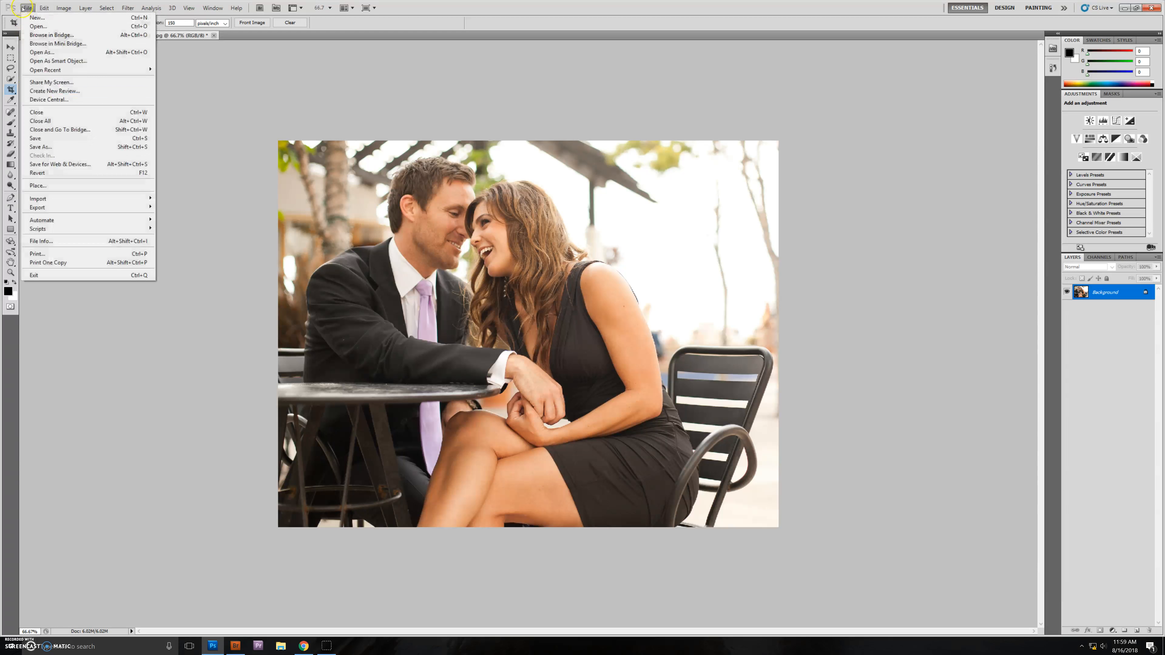
{"action": "left_click", "coordinate": [35, 148]}
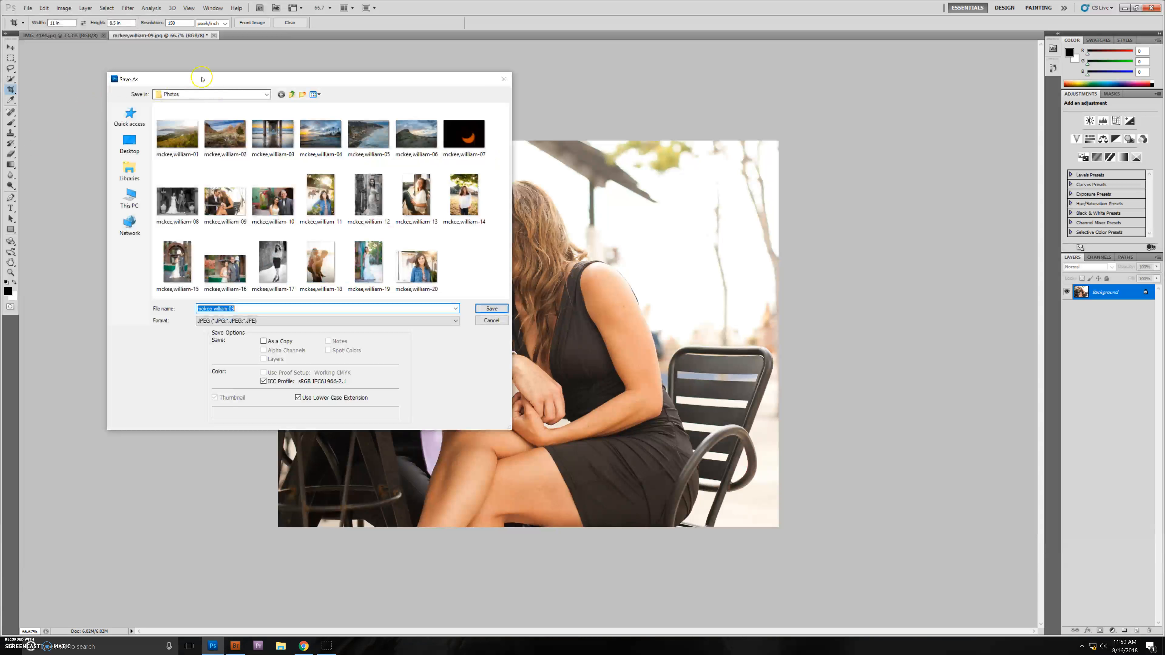
{"action": "left_click_drag", "start_coordinate": [189, 81], "coordinate": [275, 187]}
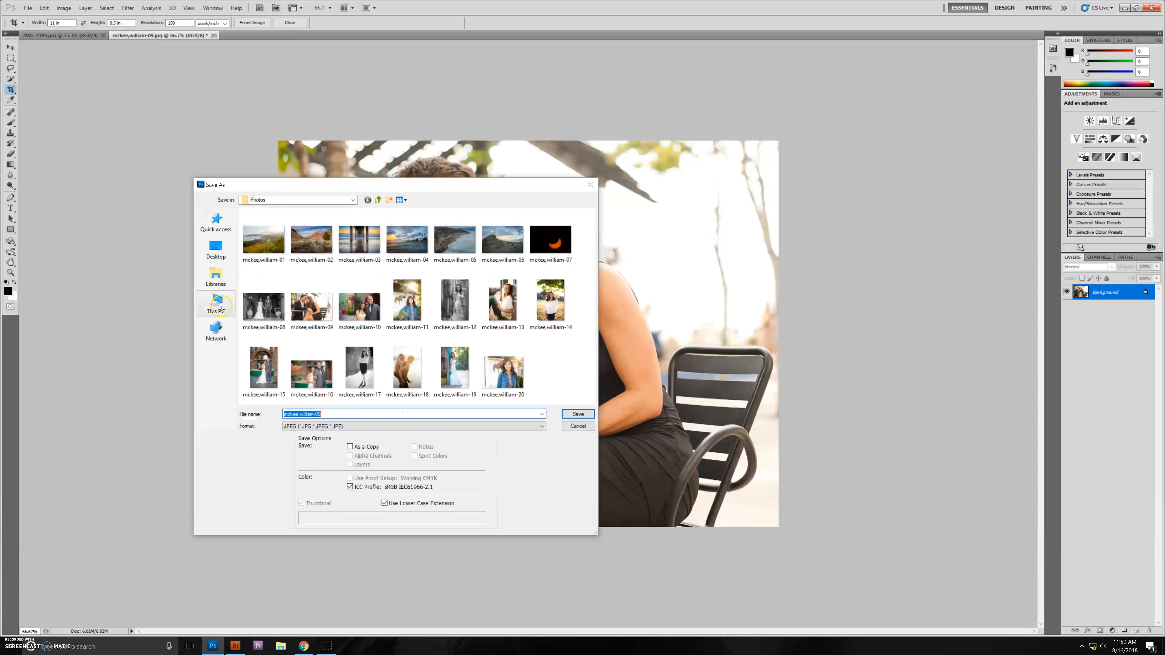
{"action": "left_click", "coordinate": [222, 309]}
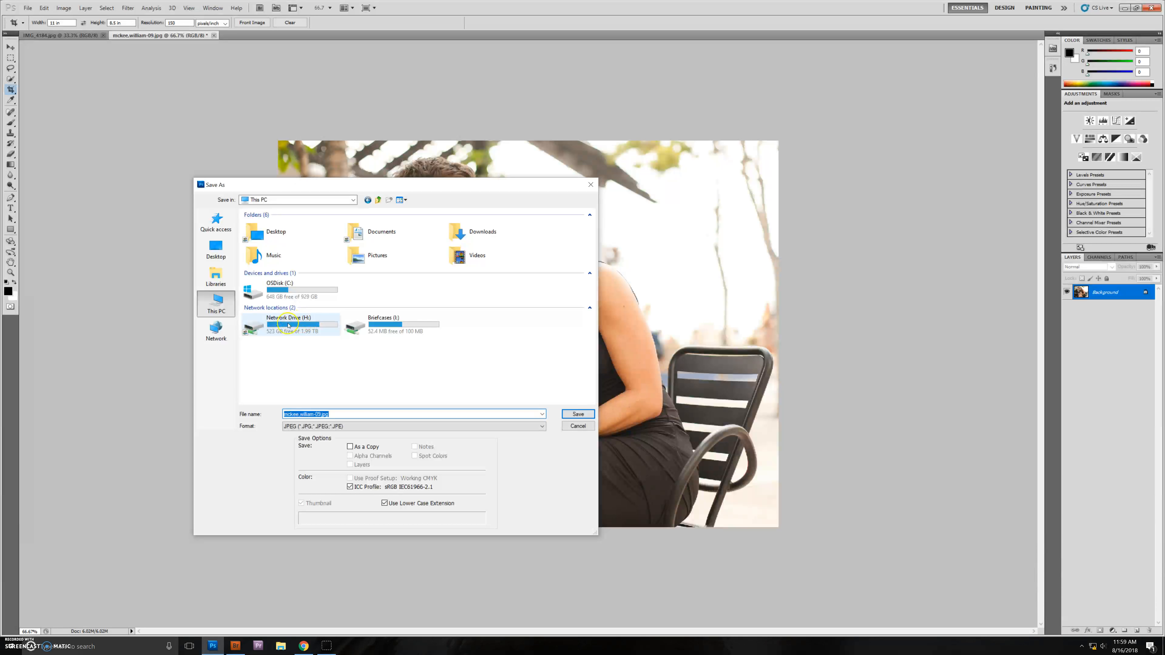
{"action": "double_click", "coordinate": [288, 325]}
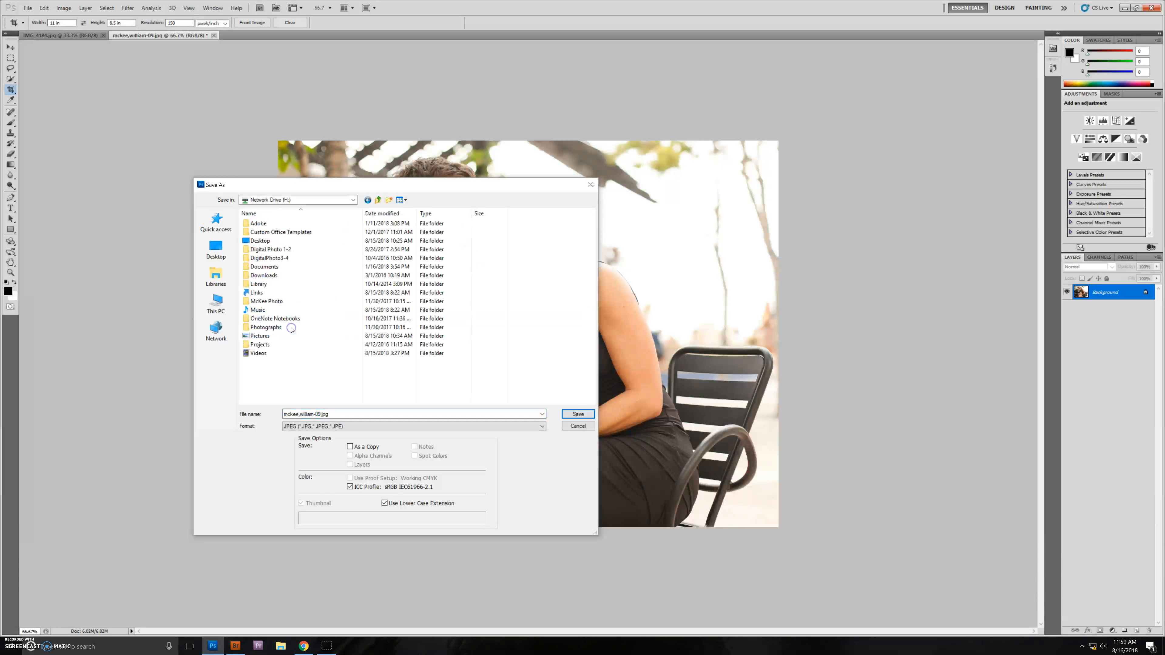
{"action": "double_click", "coordinate": [275, 250]}
{"action": "double_click", "coordinate": [266, 225]}
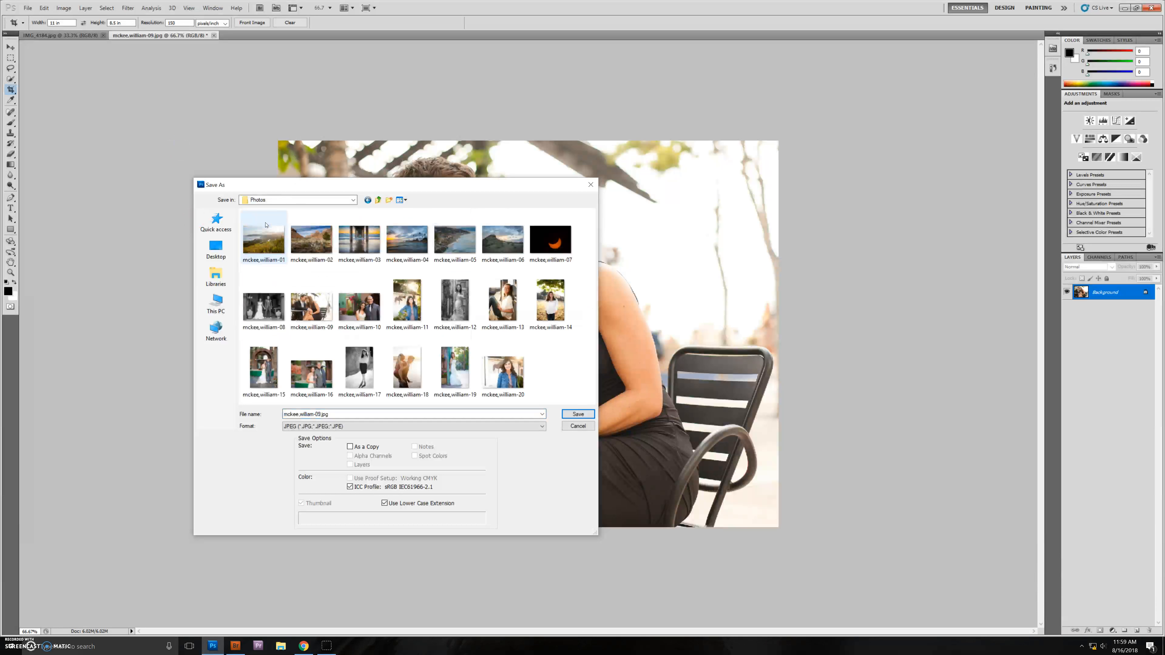
{"action": "left_click", "coordinate": [377, 200]}
{"action": "double_click", "coordinate": [268, 233]}
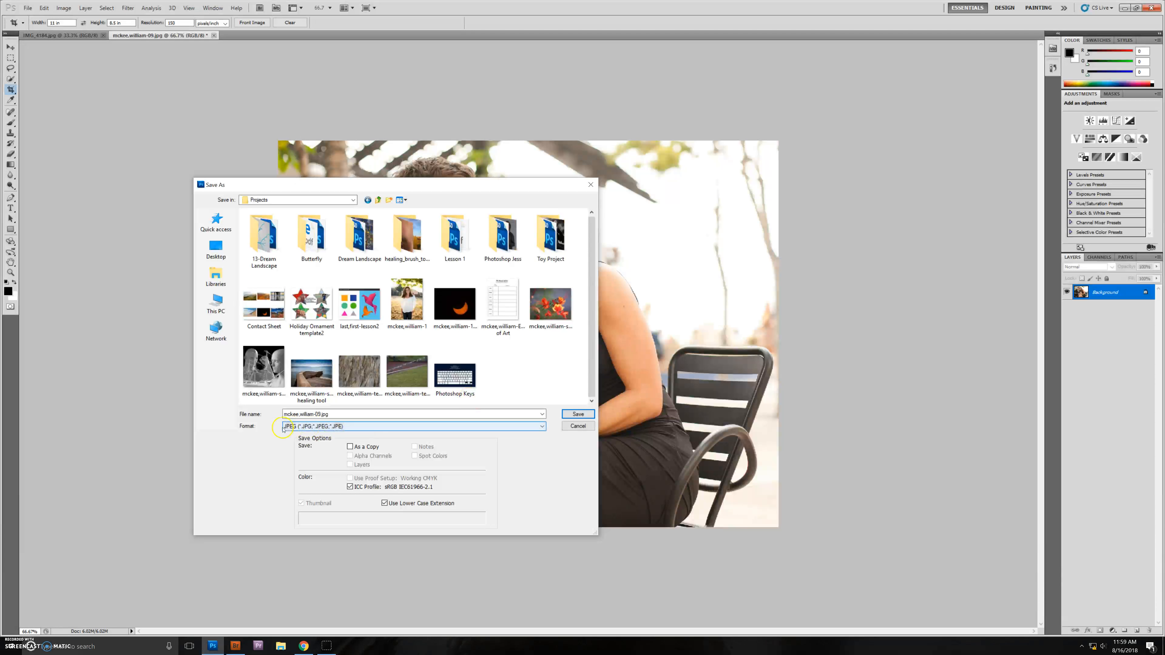
Step: Replace the number in the file name with "firstphoto" and save the photo as a JPEG in the Projects folder
{"action": "left_click", "coordinate": [281, 416]}
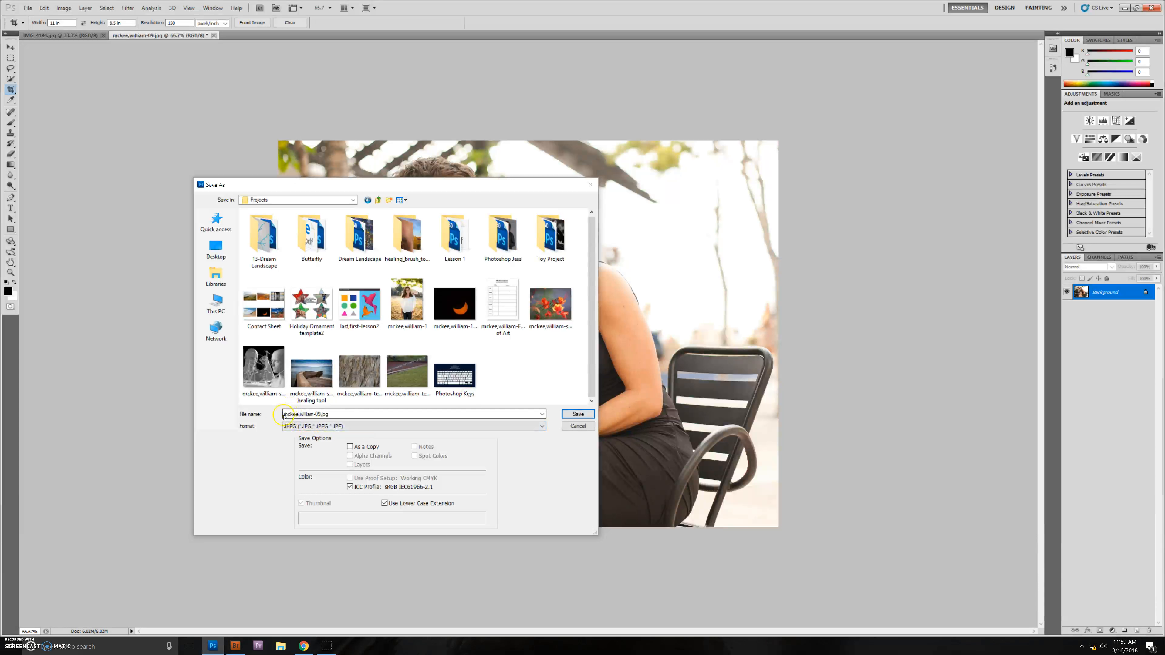
{"action": "left_click", "coordinate": [318, 414]}
{"action": "left_click", "coordinate": [318, 414]}
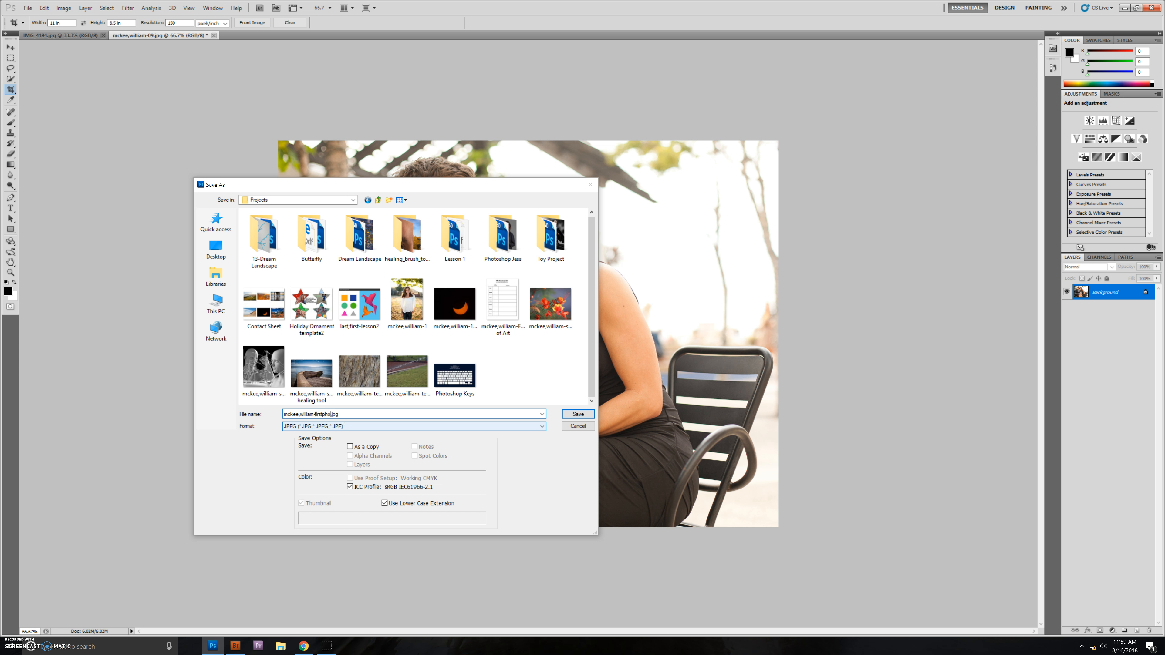
{"action": "left_click", "coordinate": [578, 414]}
{"action": "key", "text": "Return"}
{"action": "key", "text": "c"}
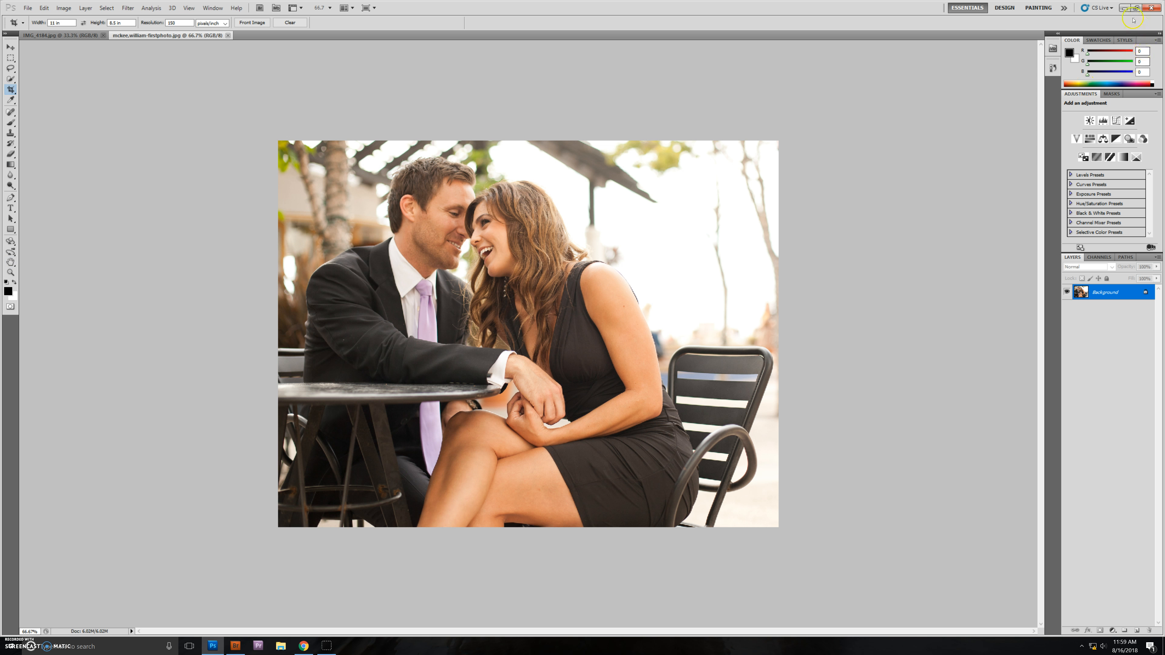
Step: Minimize Photoshop and Bridge and open a File Explorer window on the desktop
{"action": "left_click", "coordinate": [1120, 8]}
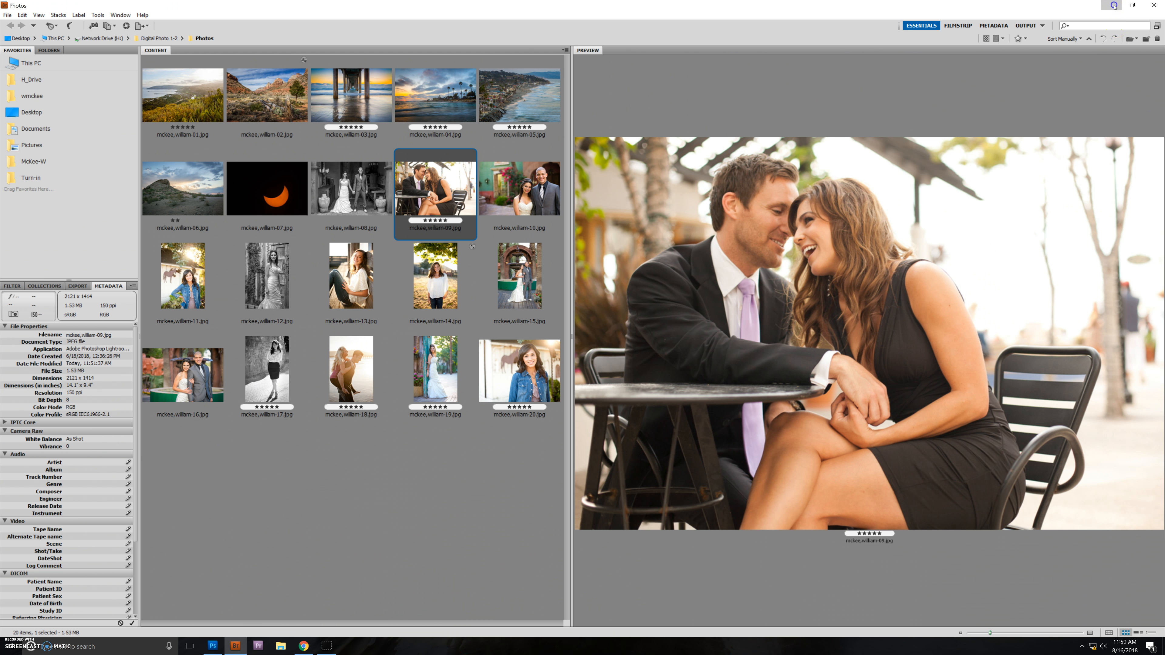
{"action": "left_click", "coordinate": [1114, 6]}
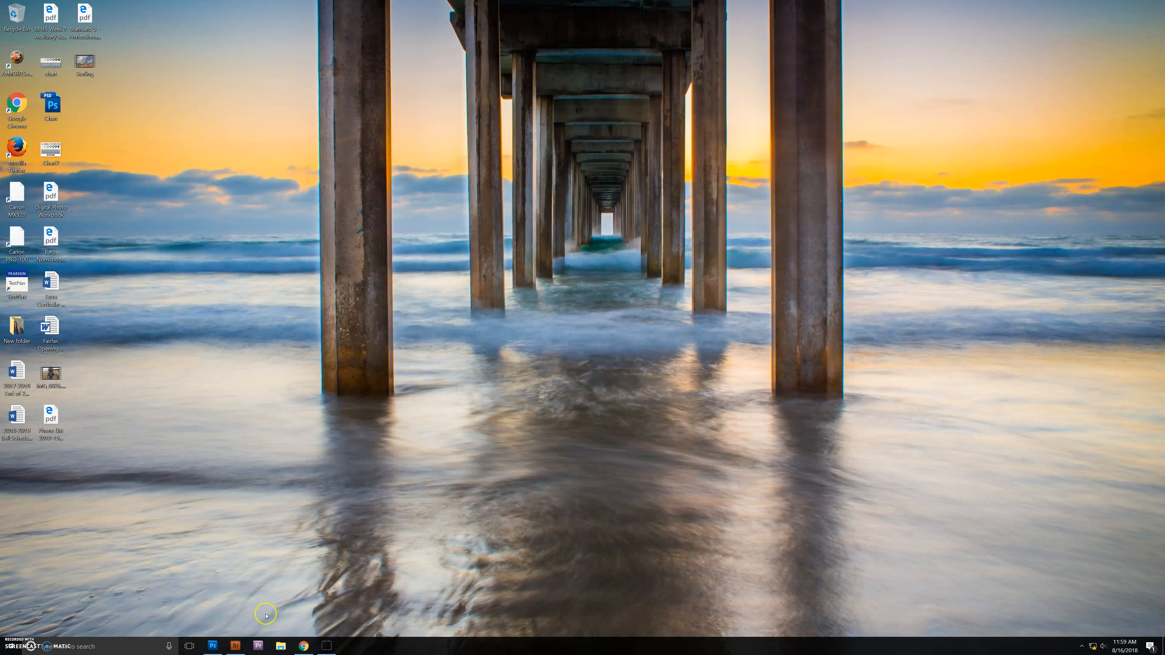
{"action": "left_click", "coordinate": [281, 646]}
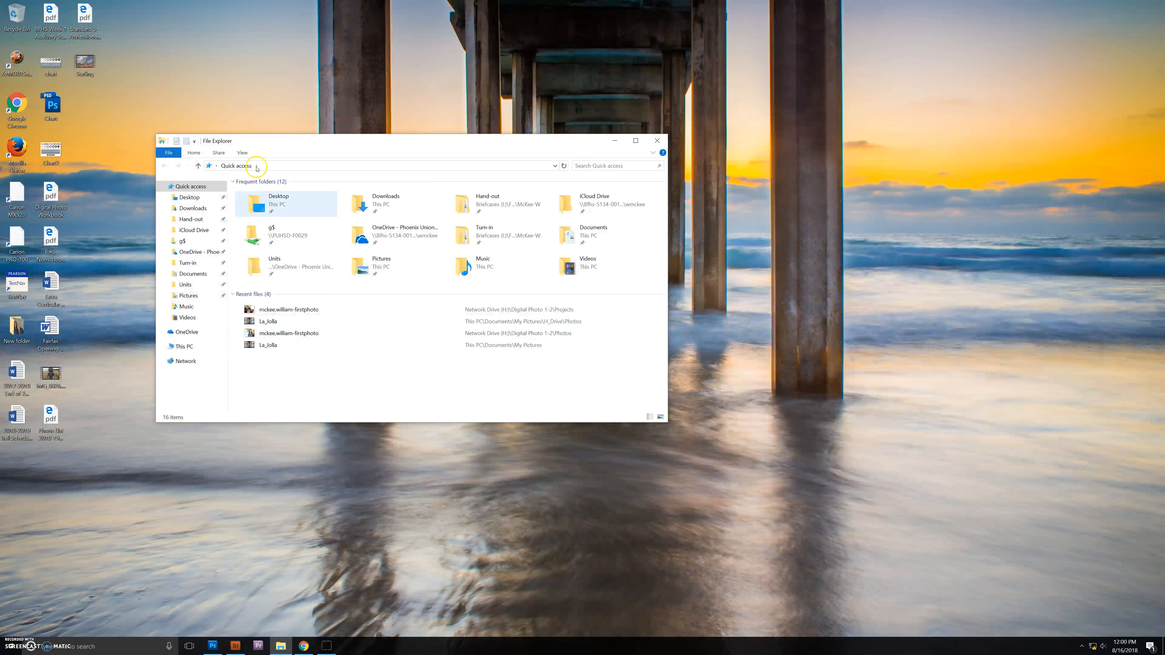
{"action": "left_click_drag", "start_coordinate": [268, 141], "coordinate": [226, 185]}
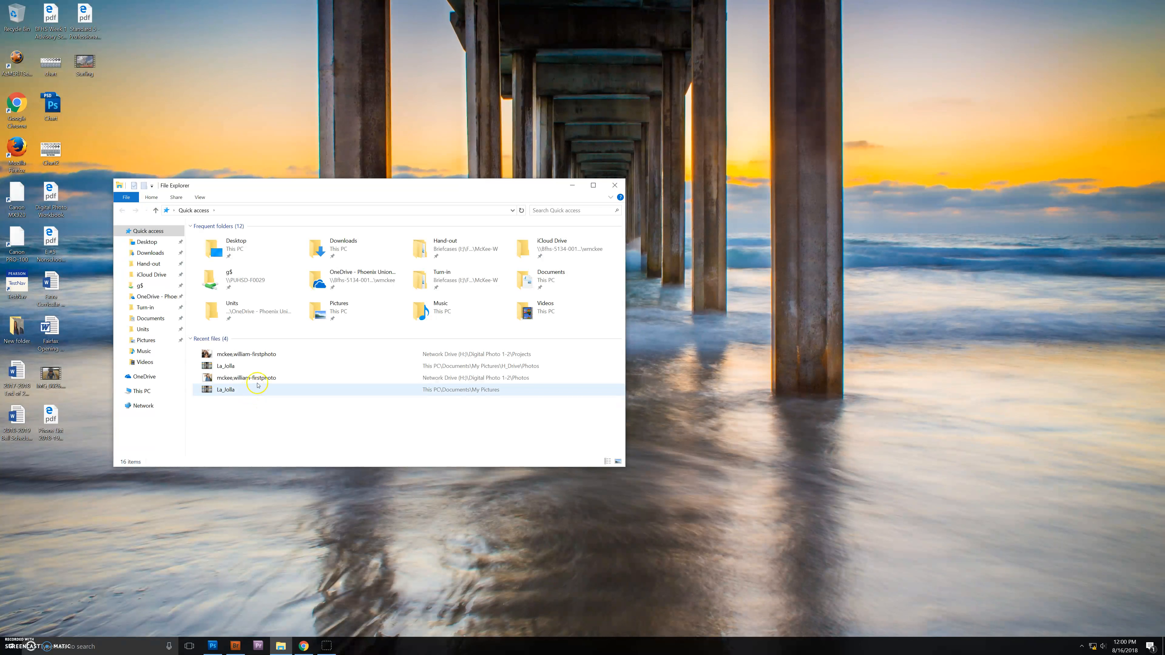
Step: Browse to the Projects folder inside Digital Photo 1-2 on Network Drive (H:)
{"action": "left_click", "coordinate": [142, 391]}
{"action": "double_click", "coordinate": [239, 350]}
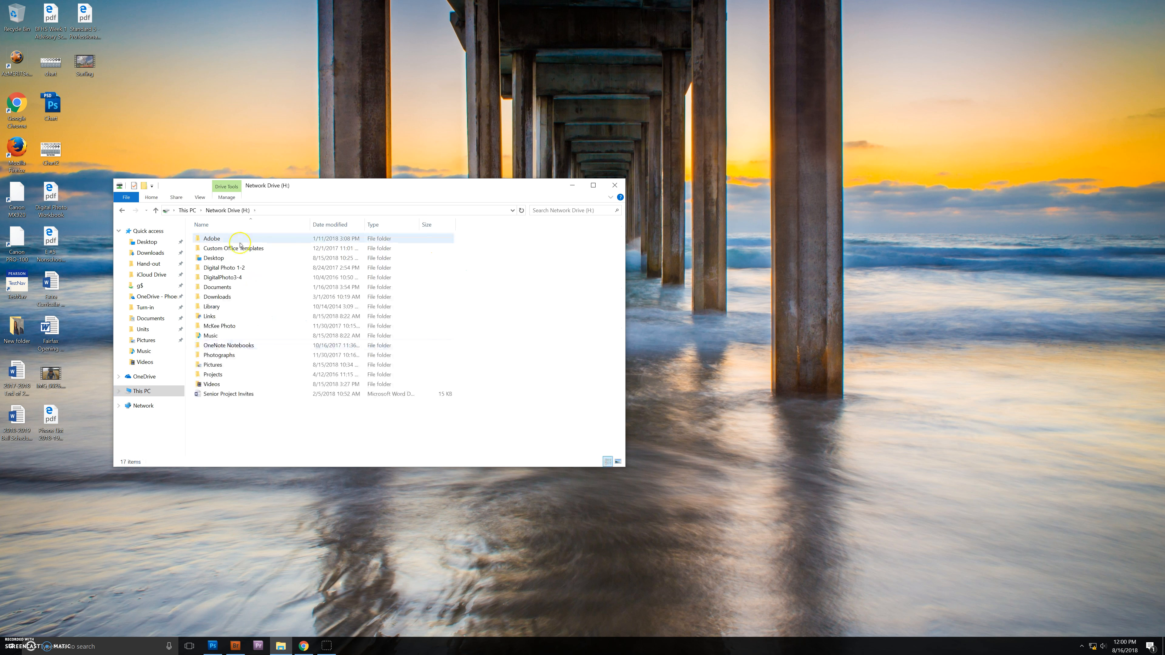
{"action": "double_click", "coordinate": [230, 267]}
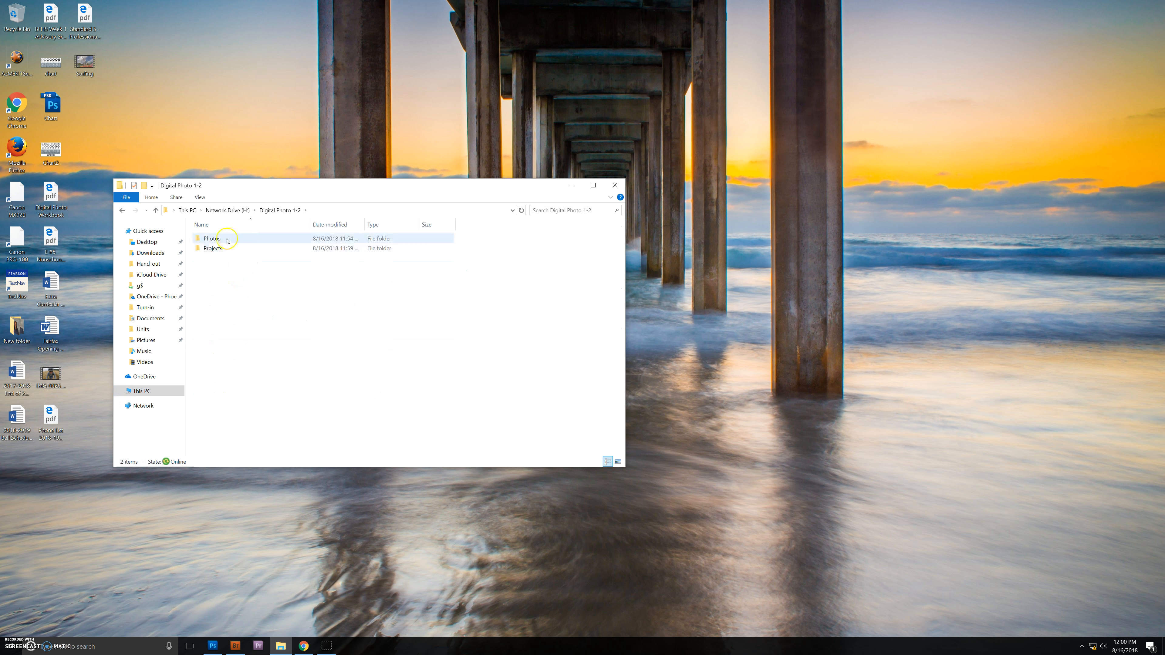
{"action": "double_click", "coordinate": [212, 239]}
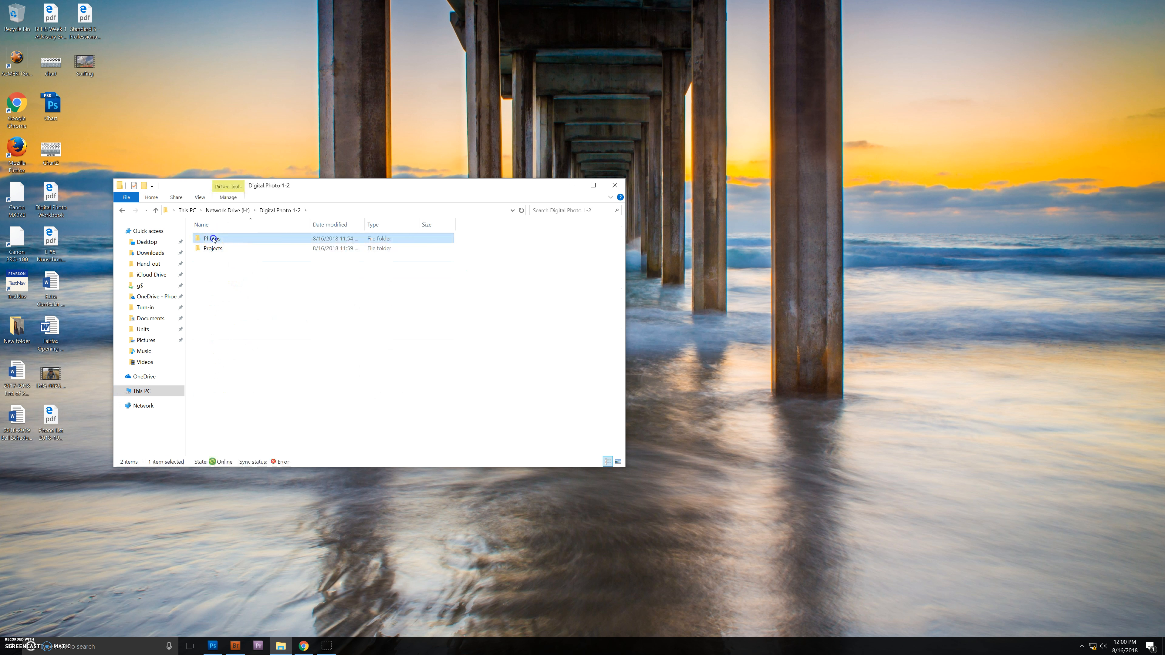
{"action": "left_click", "coordinate": [121, 210]}
{"action": "double_click", "coordinate": [220, 250]}
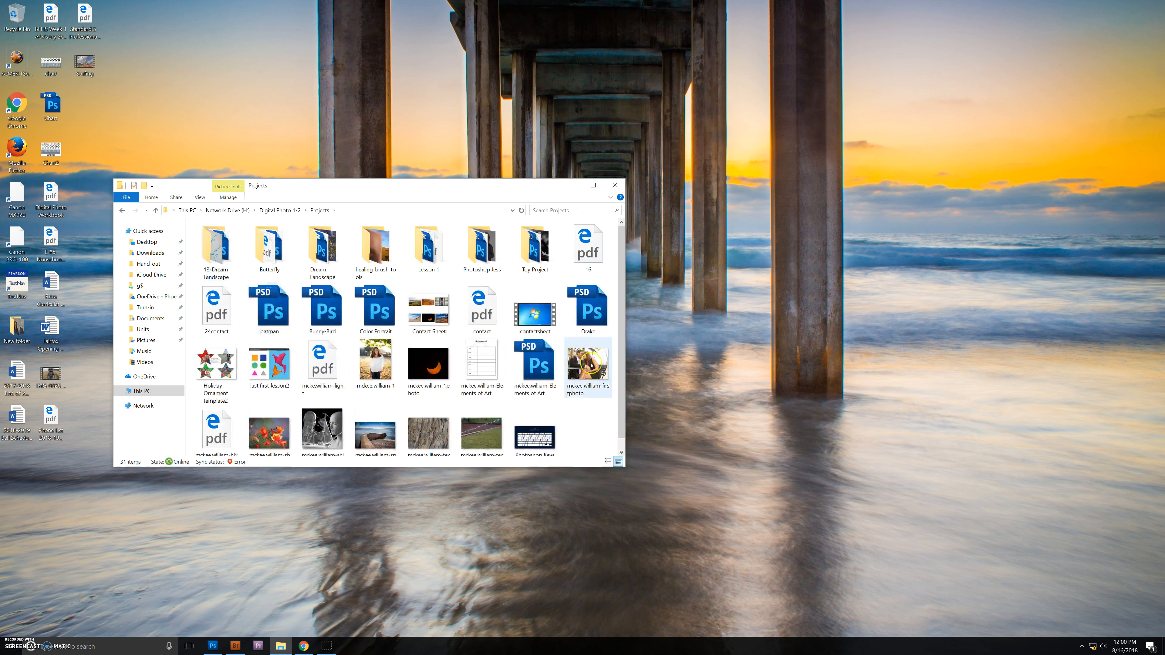
Step: Narrow the Projects window and place a second File Explorer window beside it
{"action": "left_click_drag", "start_coordinate": [625, 466], "coordinate": [520, 479]}
{"action": "left_click", "coordinate": [340, 183]}
{"action": "left_click_drag", "start_coordinate": [330, 188], "coordinate": [306, 163]}
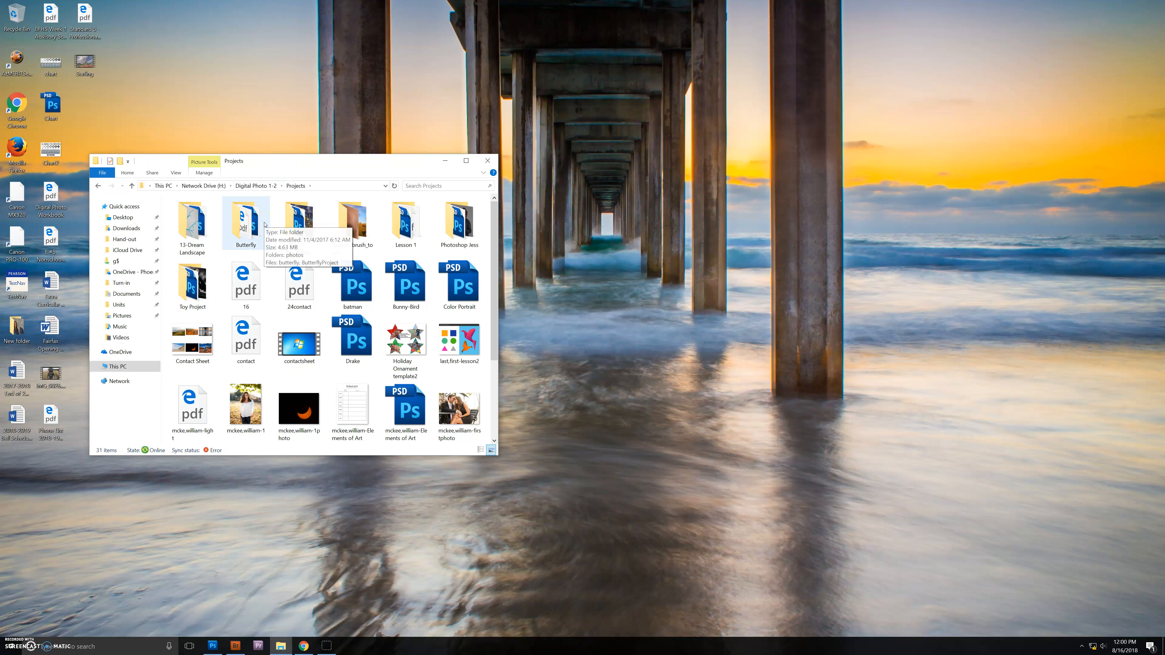
{"action": "key", "text": "ctrl+n"}
{"action": "left_click_drag", "start_coordinate": [375, 197], "coordinate": [785, 190]}
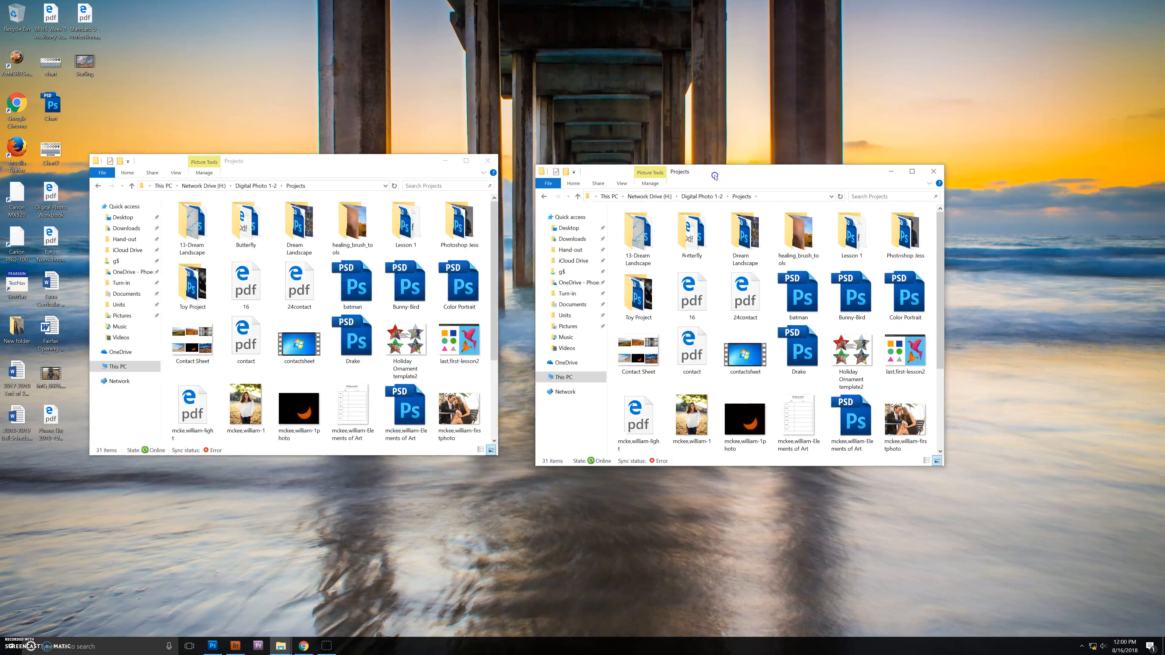
Step: Browse the second File Explorer window to In-Out Folders inside the Fairfax folder on the Briefcases network drive
{"action": "left_click", "coordinate": [564, 378]}
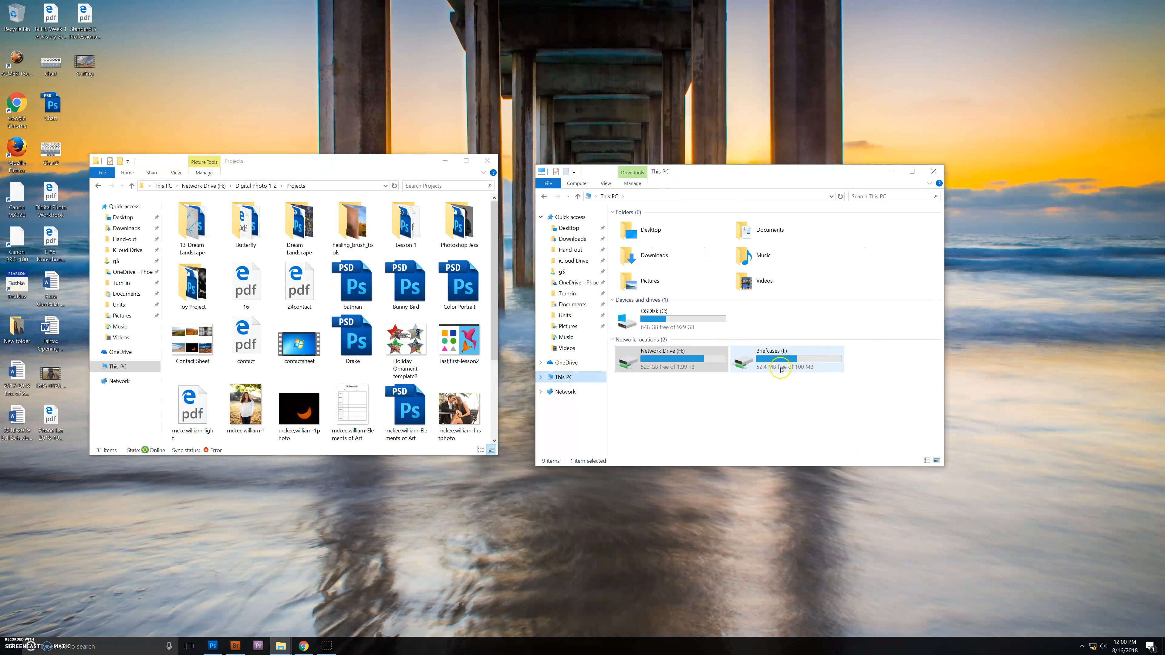
{"action": "double_click", "coordinate": [781, 369]}
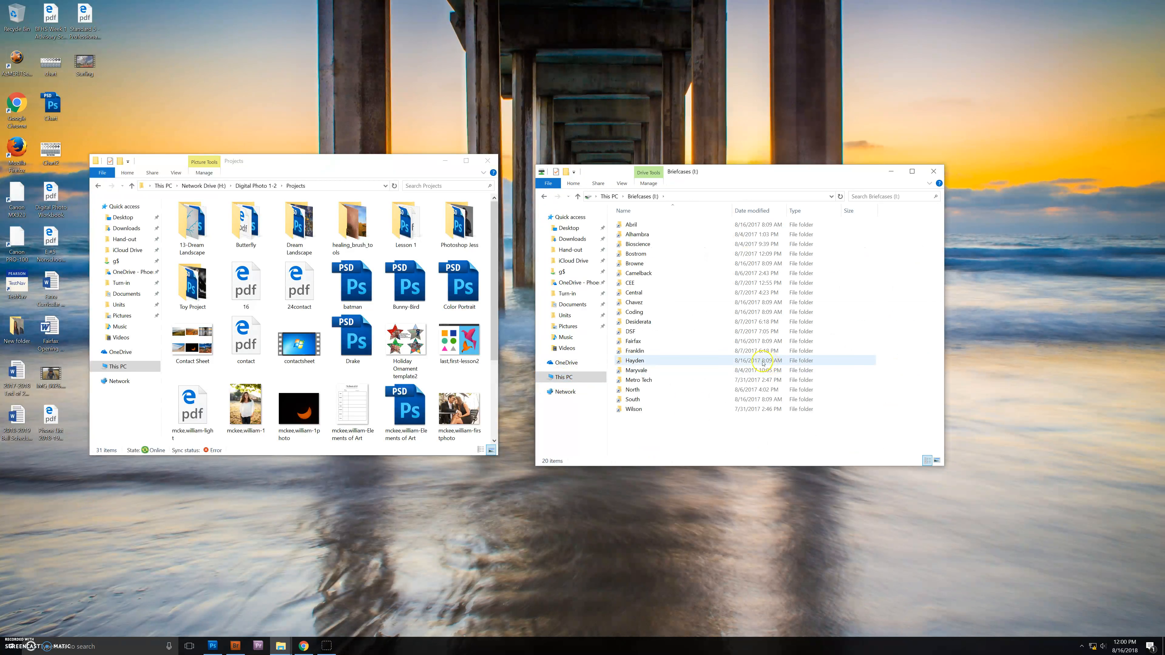
{"action": "double_click", "coordinate": [635, 342]}
{"action": "double_click", "coordinate": [644, 245]}
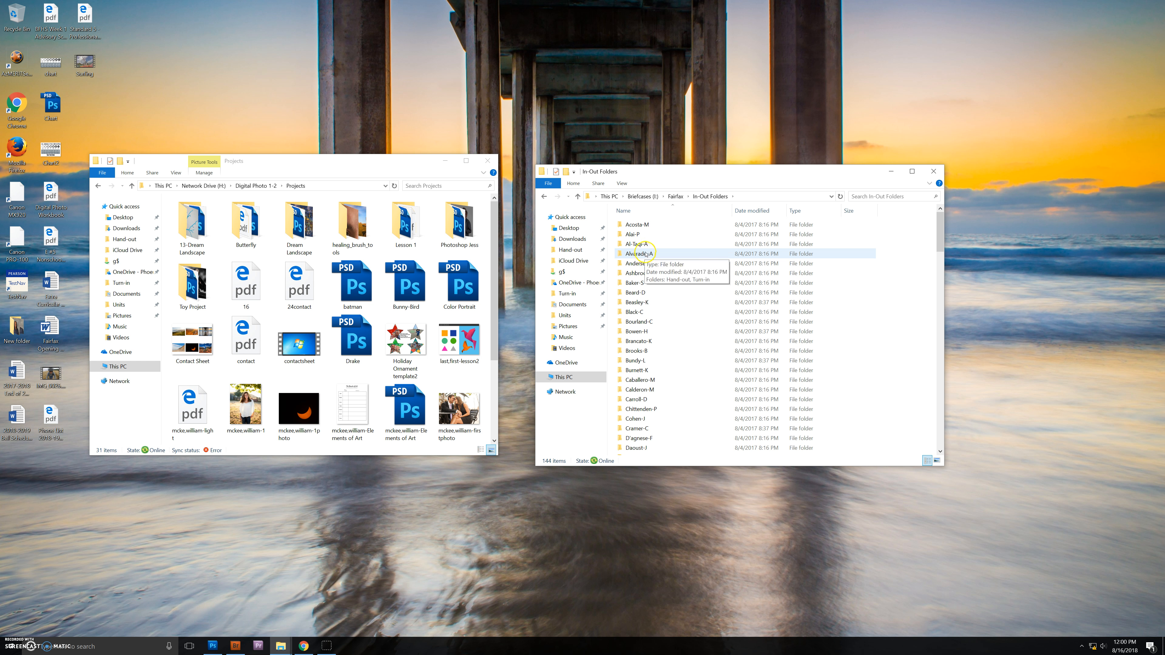
Step: Open the Turn-in folder inside the teacher's folder, the one matching the last name in the photo's file name
{"action": "key", "text": "m"}
{"action": "double_click", "coordinate": [636, 281]}
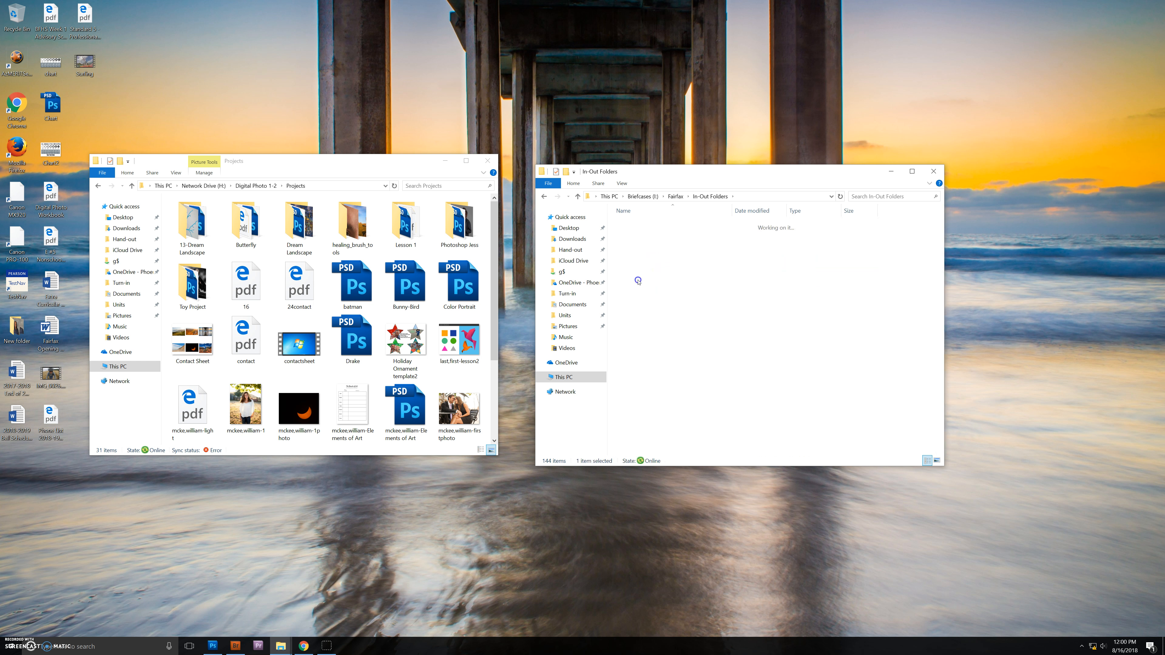
{"action": "double_click", "coordinate": [635, 235]}
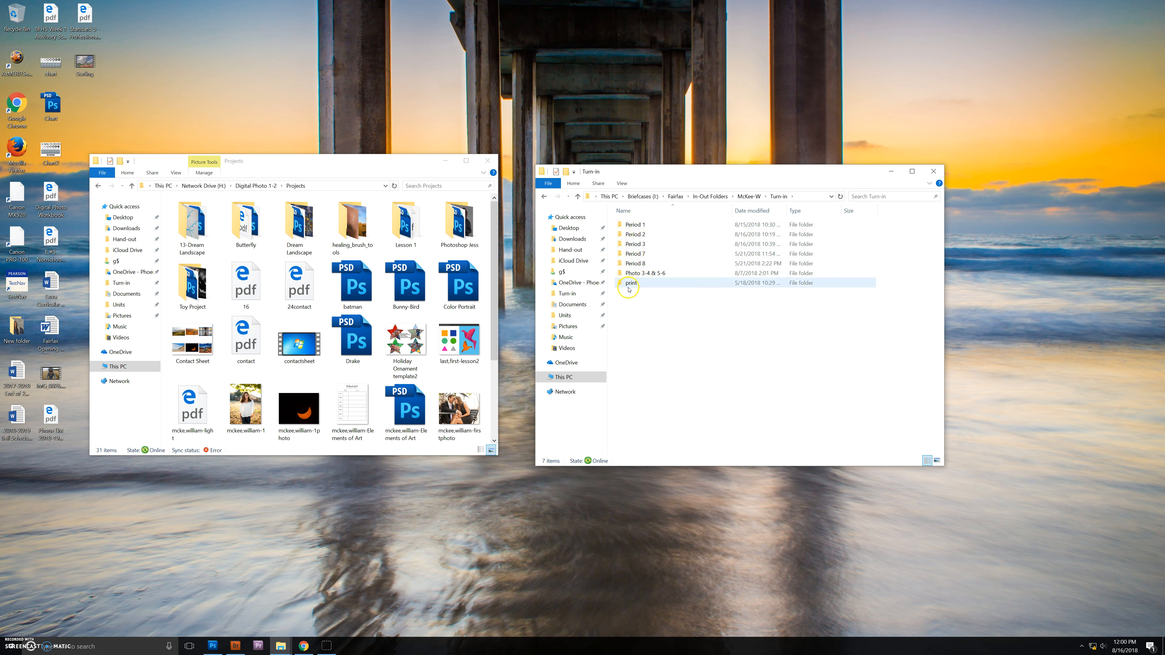
Step: Open the 01-First Photo folder under Period 1 and copy the "firstphoto" JPEG from the Projects folder into it
{"action": "double_click", "coordinate": [644, 225]}
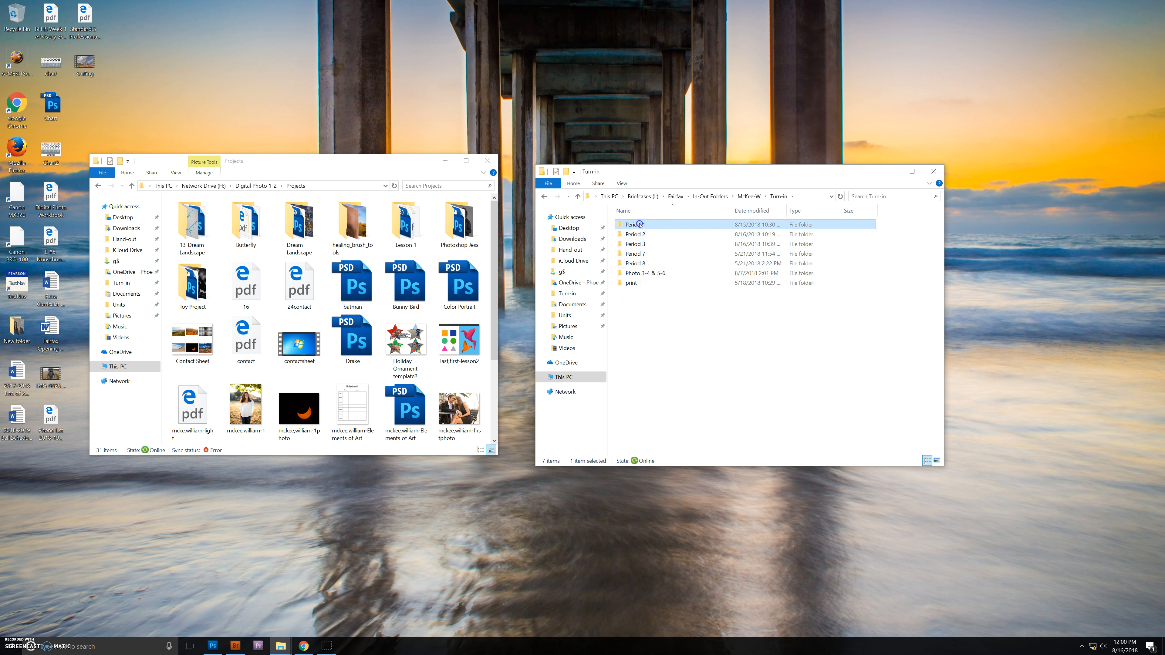
{"action": "double_click", "coordinate": [644, 225]}
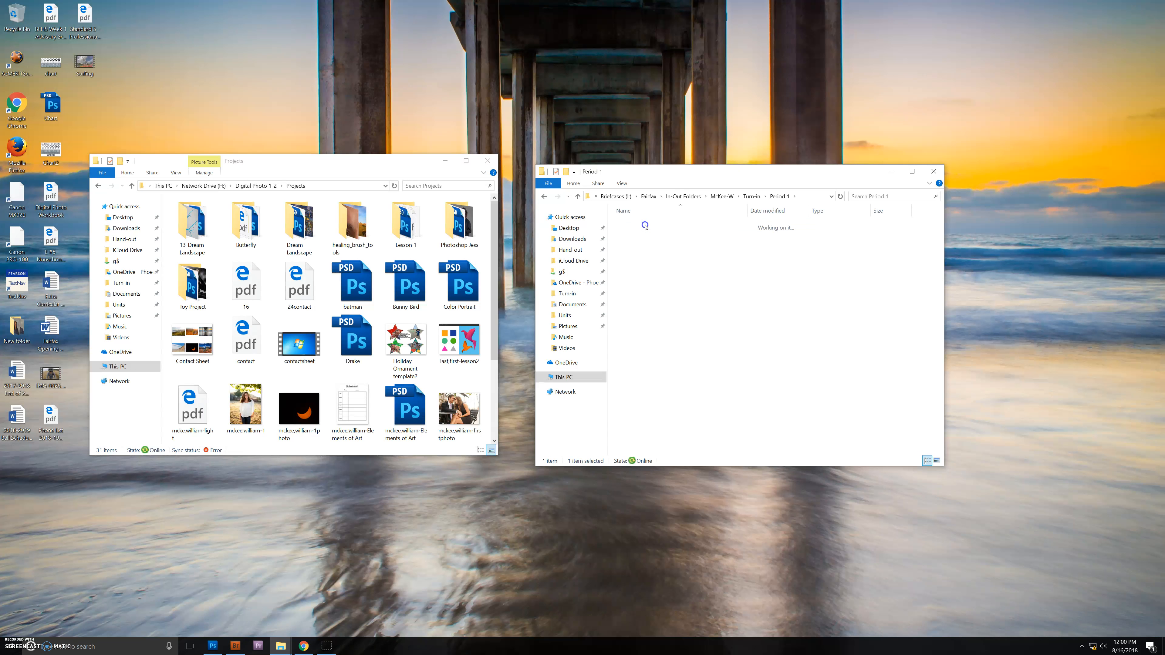
{"action": "left_click", "coordinate": [445, 412]}
{"action": "left_click_drag", "start_coordinate": [458, 415], "coordinate": [690, 323]}
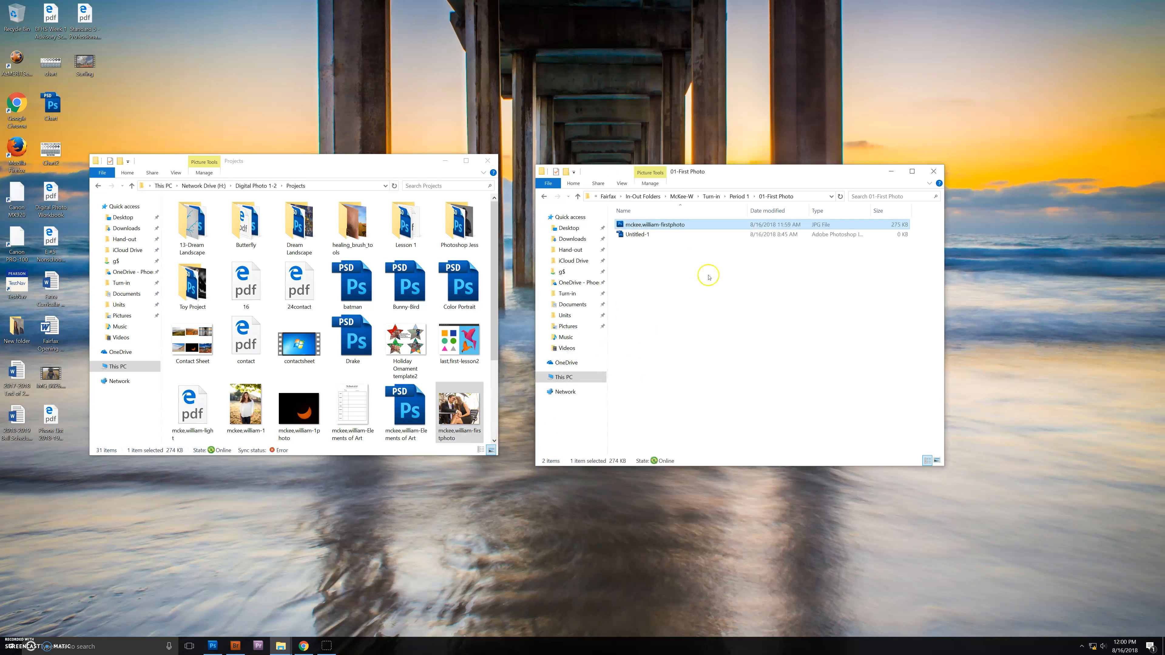